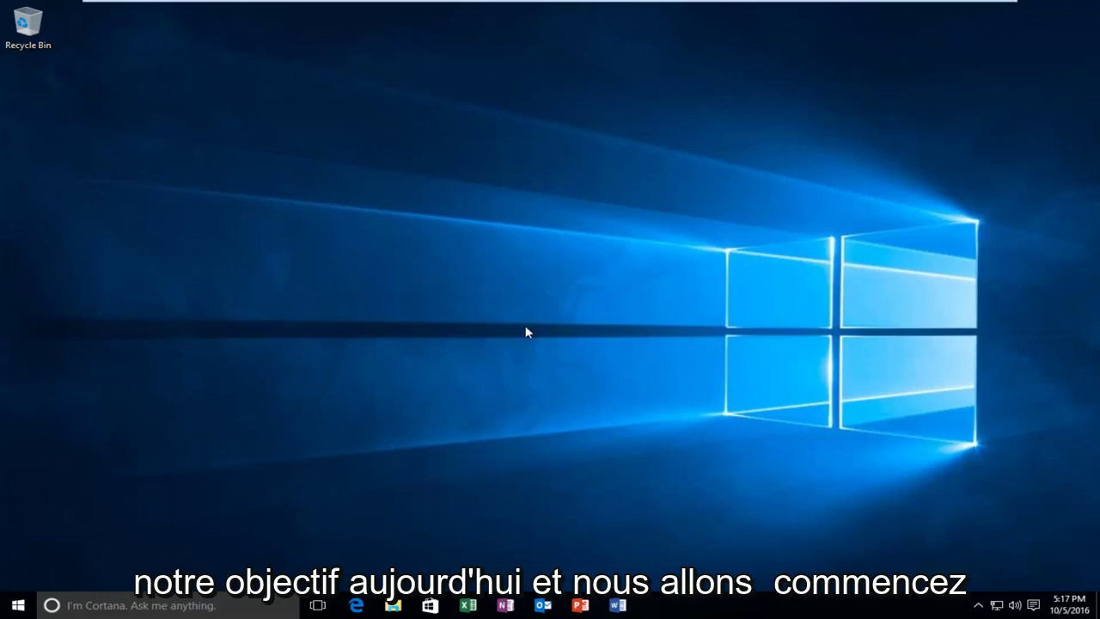
# Search the Start menu for 'control panel' and open the Control Panel best match
pyautogui.press('super')
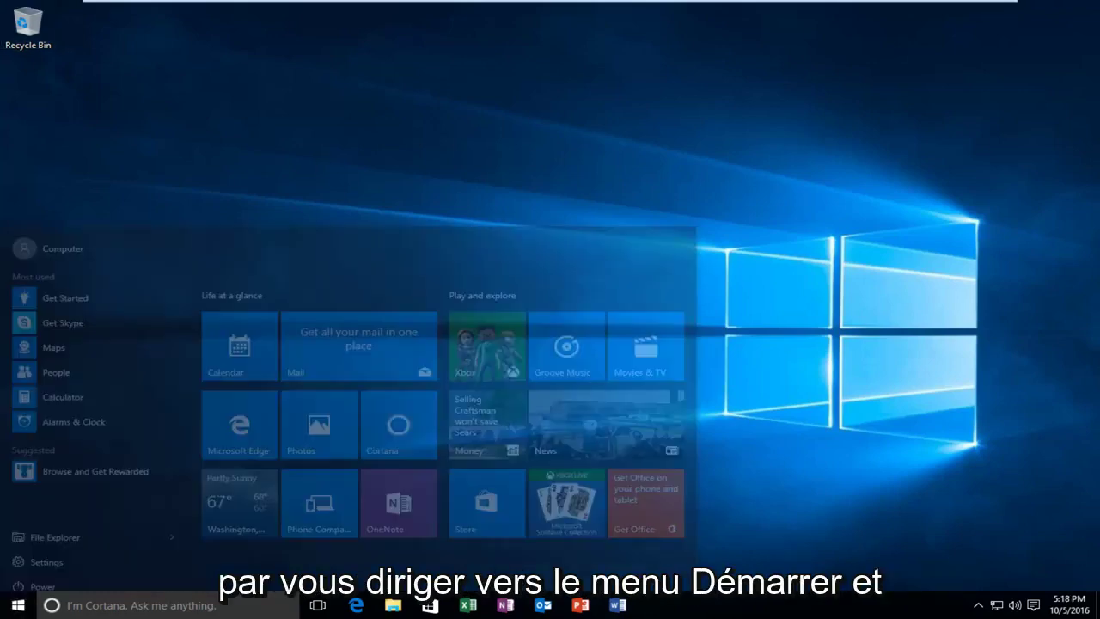
pyautogui.write('c')
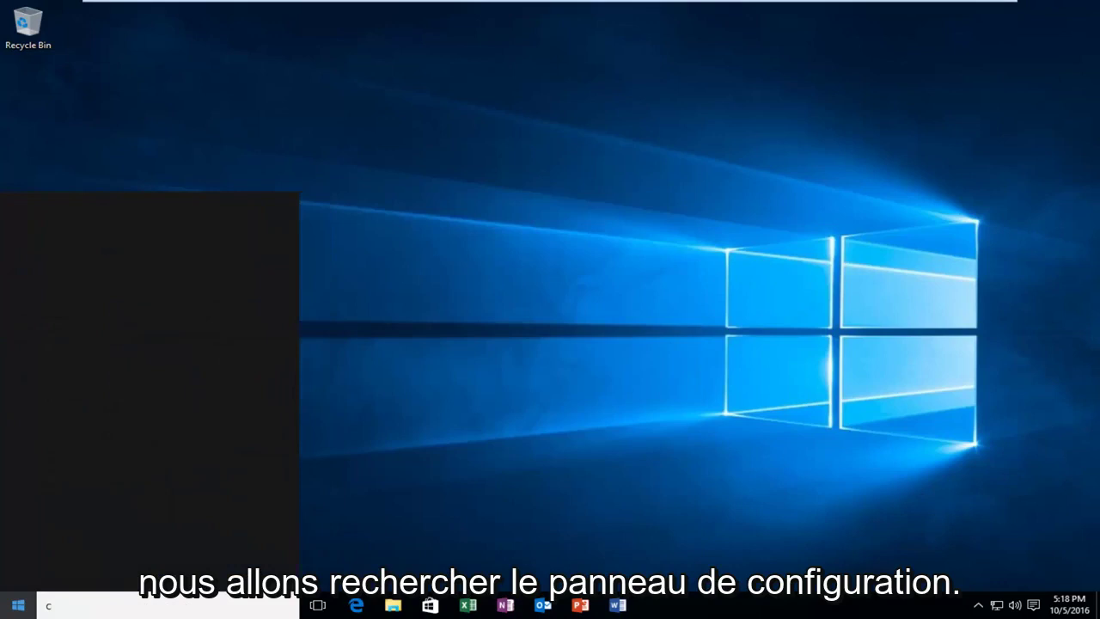
pyautogui.write('ontrol panel')
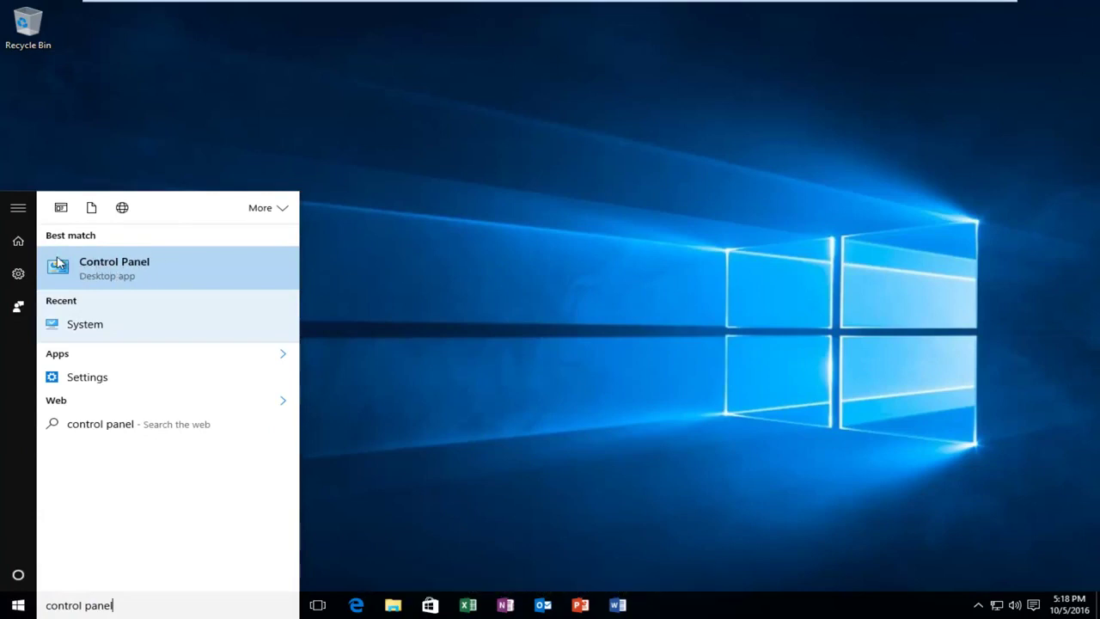
pyautogui.click(134, 266)
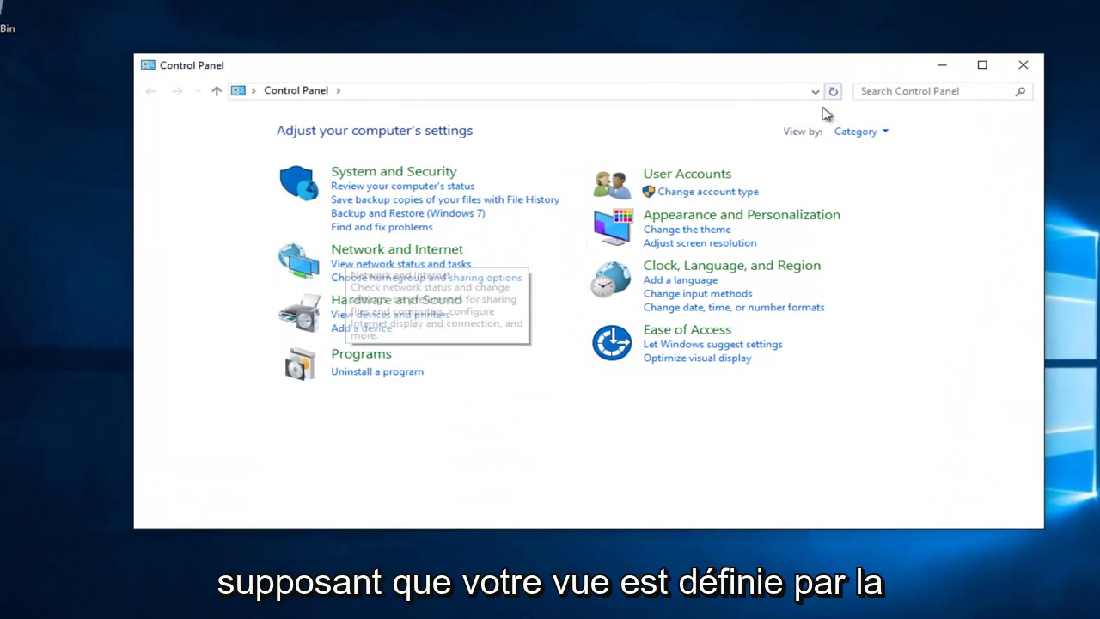
# With View by set to Category, go to Network and Internet, then Network and Sharing Center
pyautogui.click(870, 132)
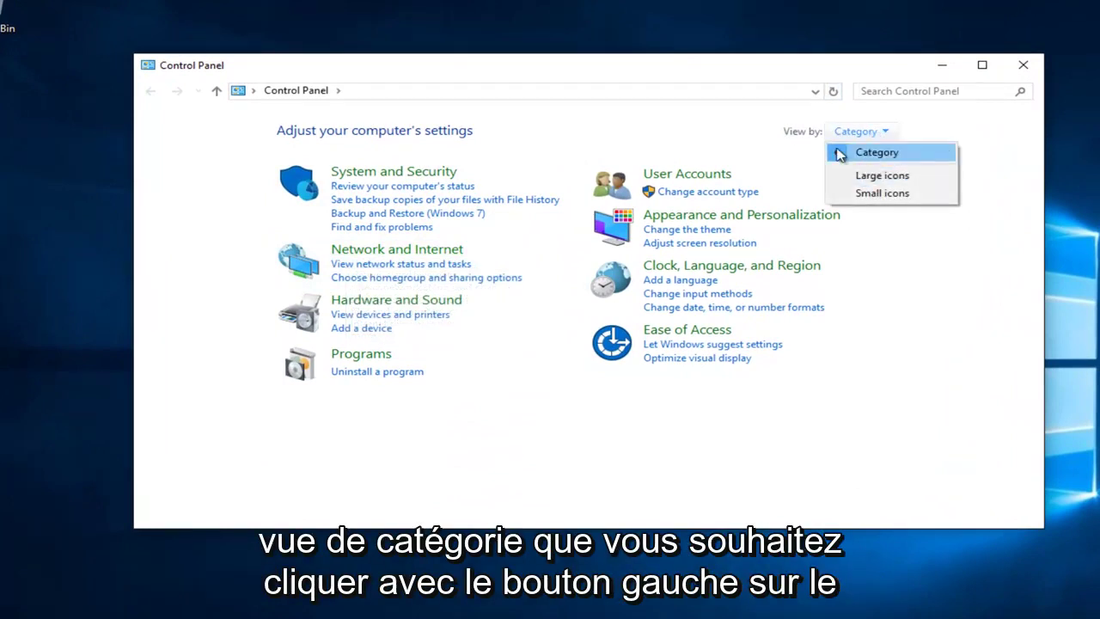
pyautogui.click(404, 253)
pyautogui.click(395, 248)
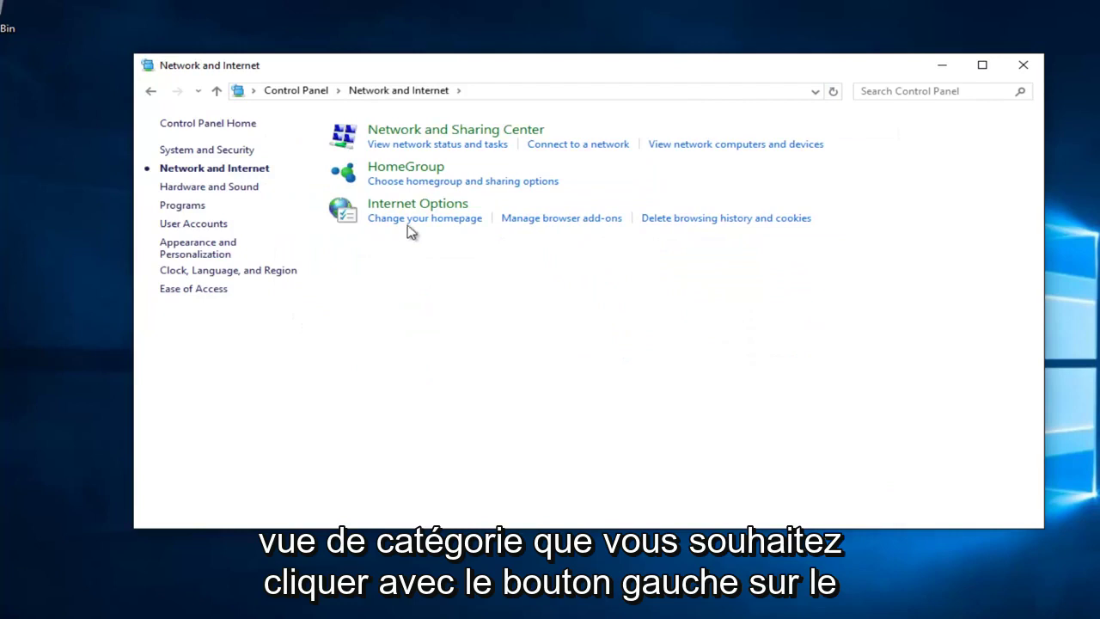
pyautogui.click(473, 135)
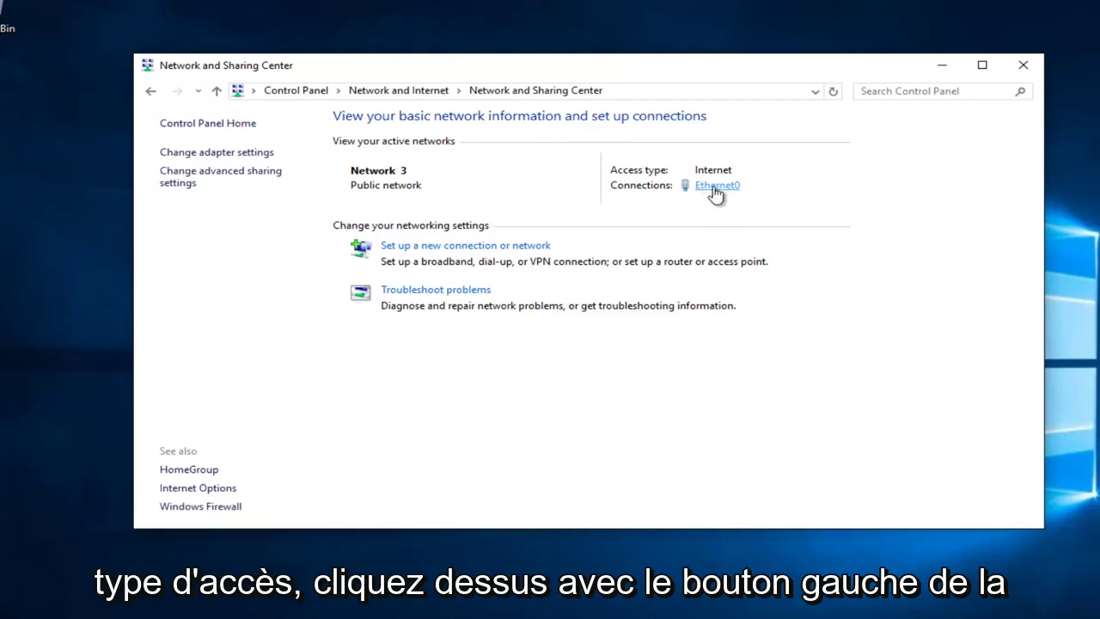
# Open Ethernet0's Properties and the Internet Protocol Version 4 (TCP/IPv4) properties dialog
pyautogui.click(716, 189)
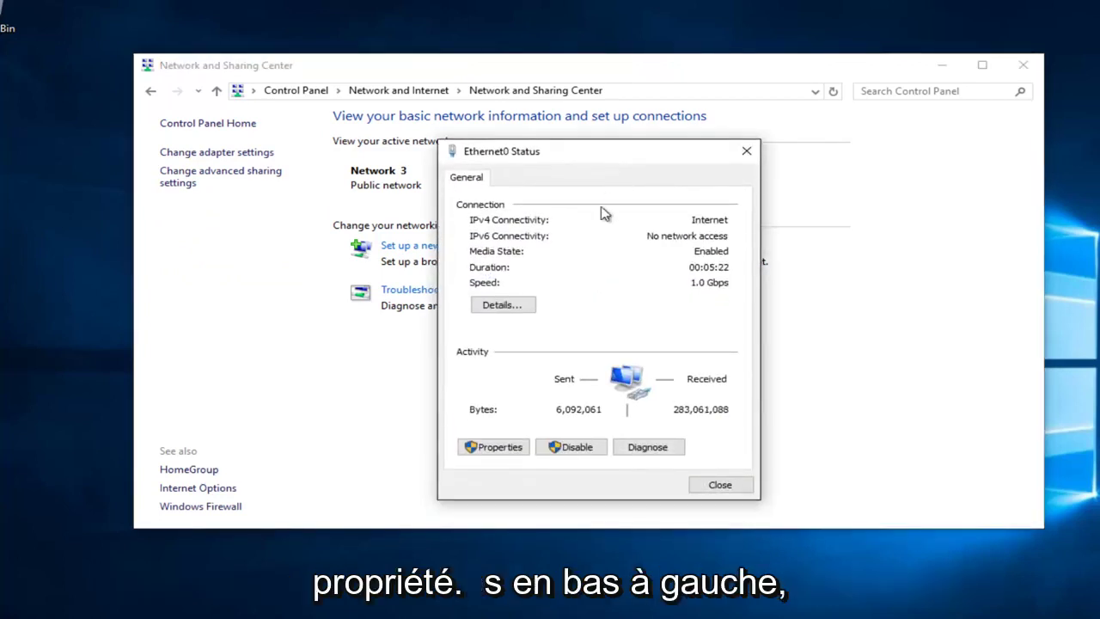
pyautogui.click(506, 449)
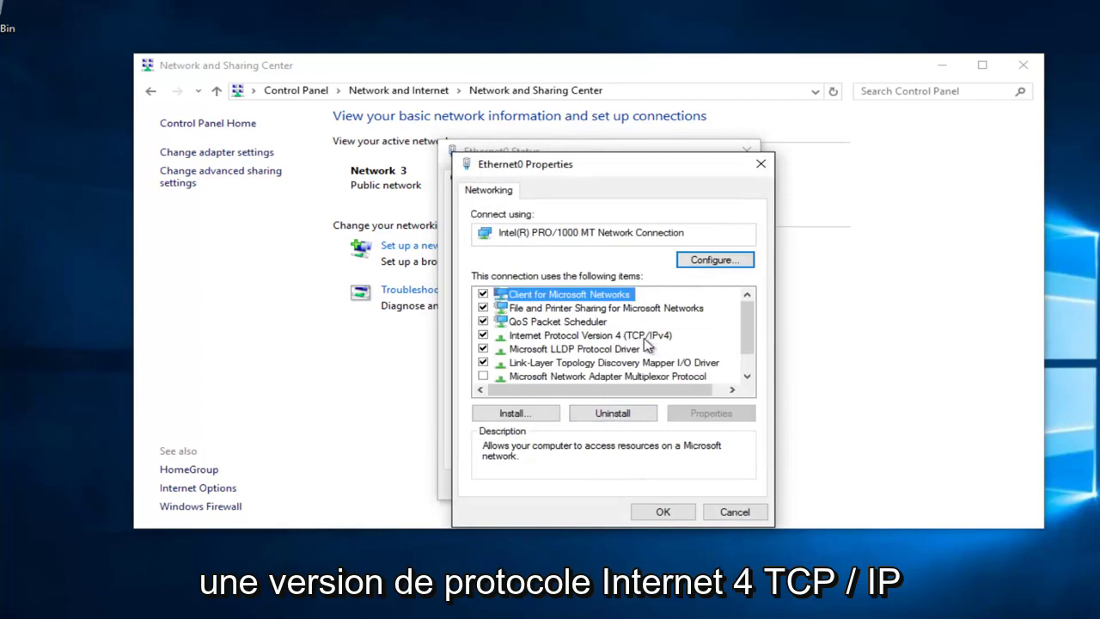
pyautogui.click(593, 337)
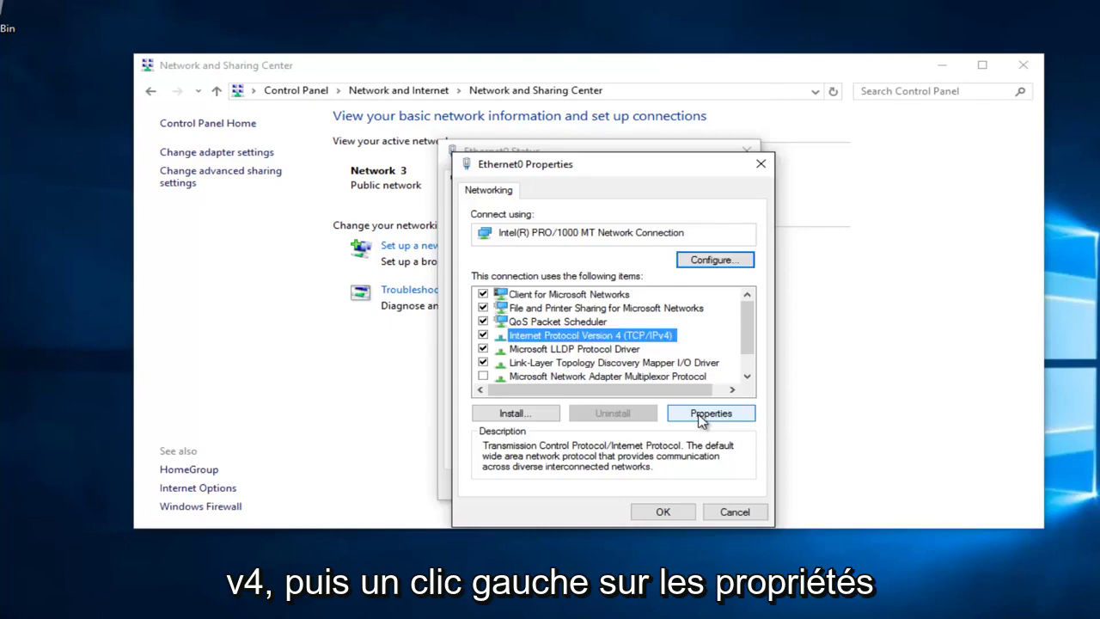
pyautogui.click(699, 414)
pyautogui.moveTo(647, 226); pyautogui.dragTo(623, 165)
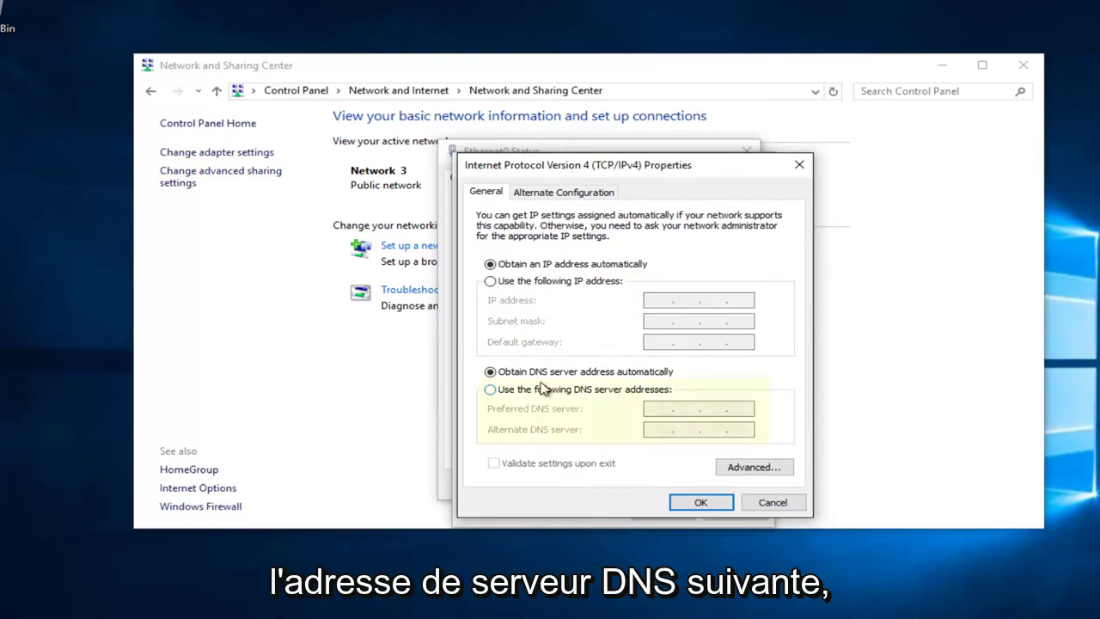
# Use manual DNS servers: preferred 8.8.8.8, alternate 8.8.4.4, and confirm with OK
pyautogui.click(489, 390)
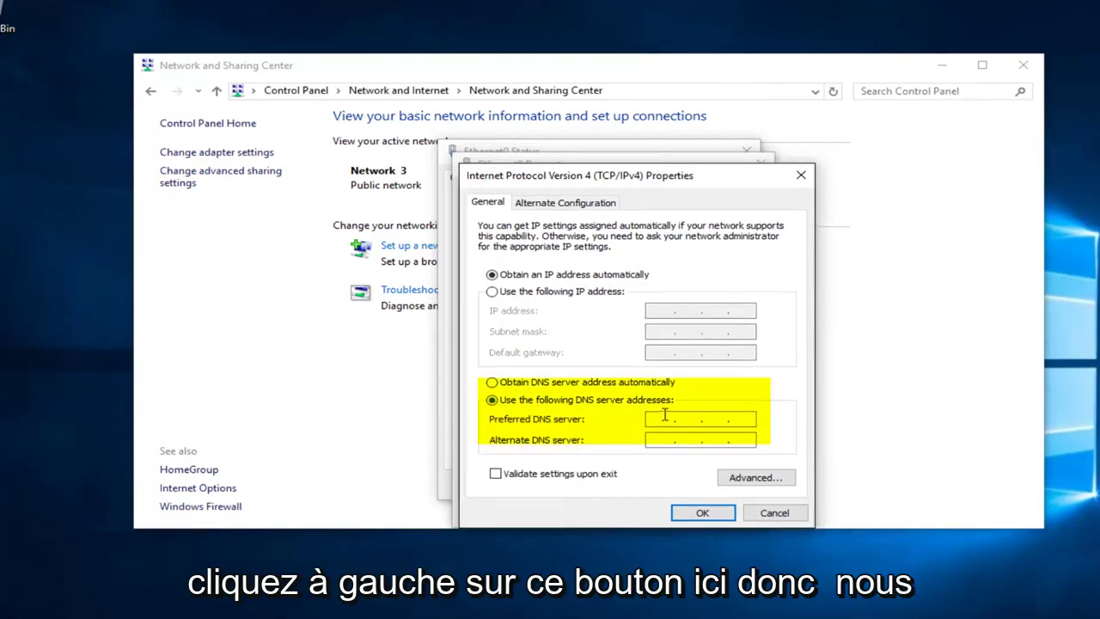
pyautogui.write('8.8.8.8')
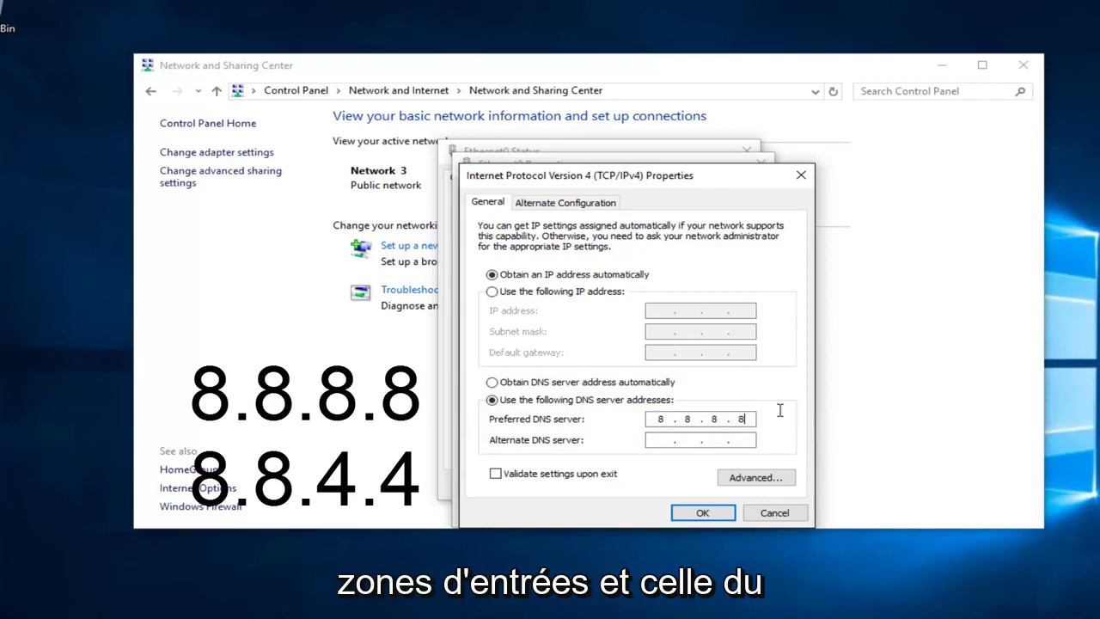
pyautogui.click(661, 440)
pyautogui.write('8.8.4.4')
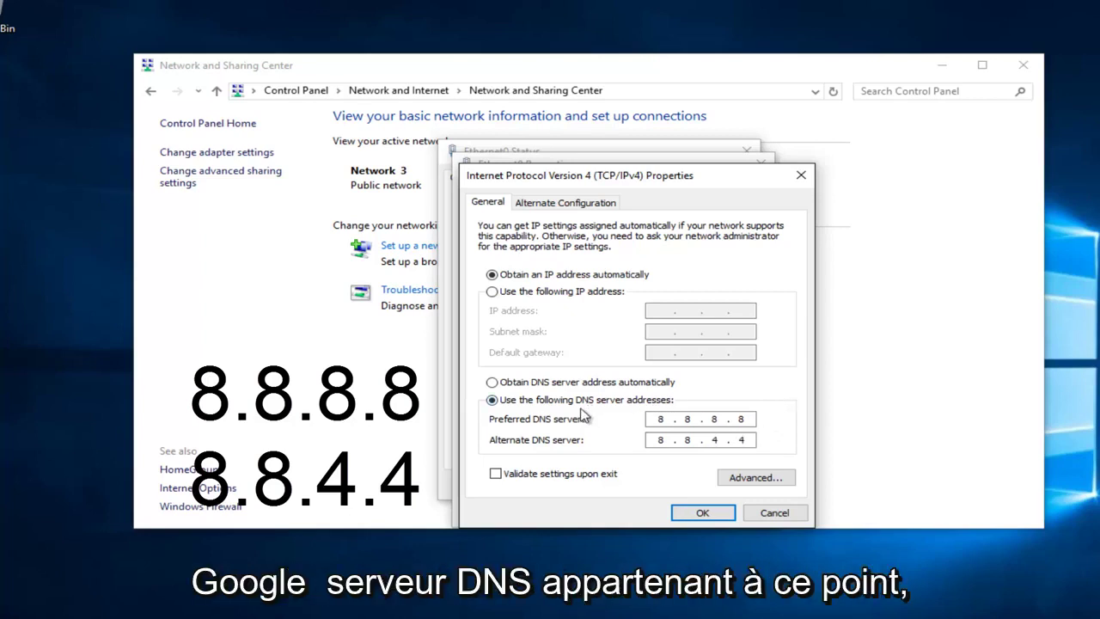
pyautogui.click(683, 518)
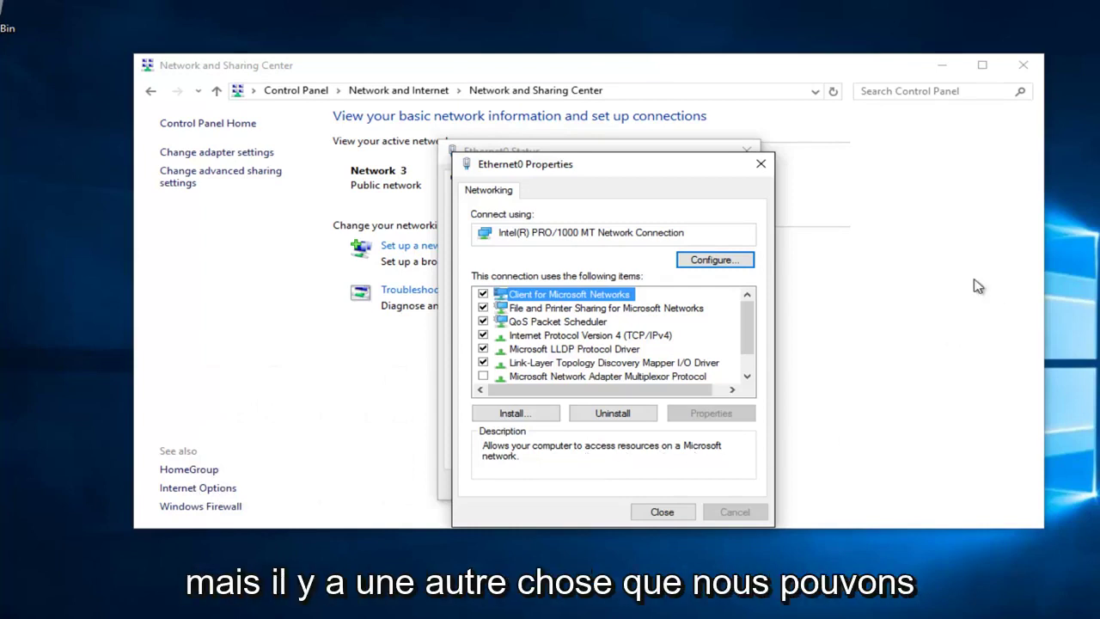
# Close the Ethernet0 dialogs and Network and Sharing Center, then launch Command Prompt (Admin)
pyautogui.click(761, 165)
pyautogui.click(747, 151)
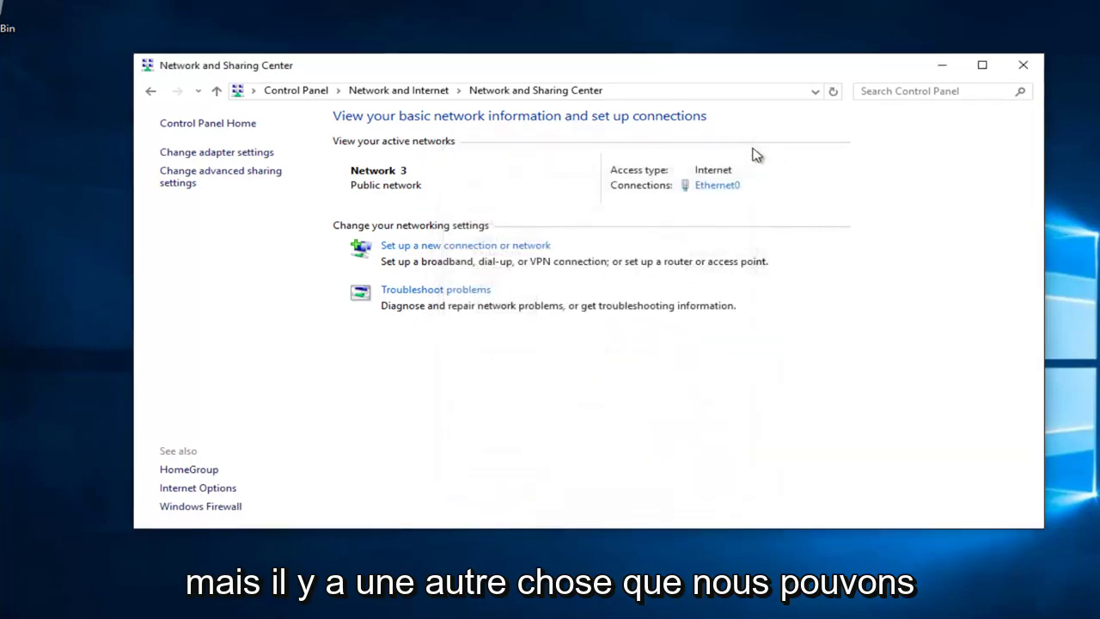
pyautogui.click(1023, 65)
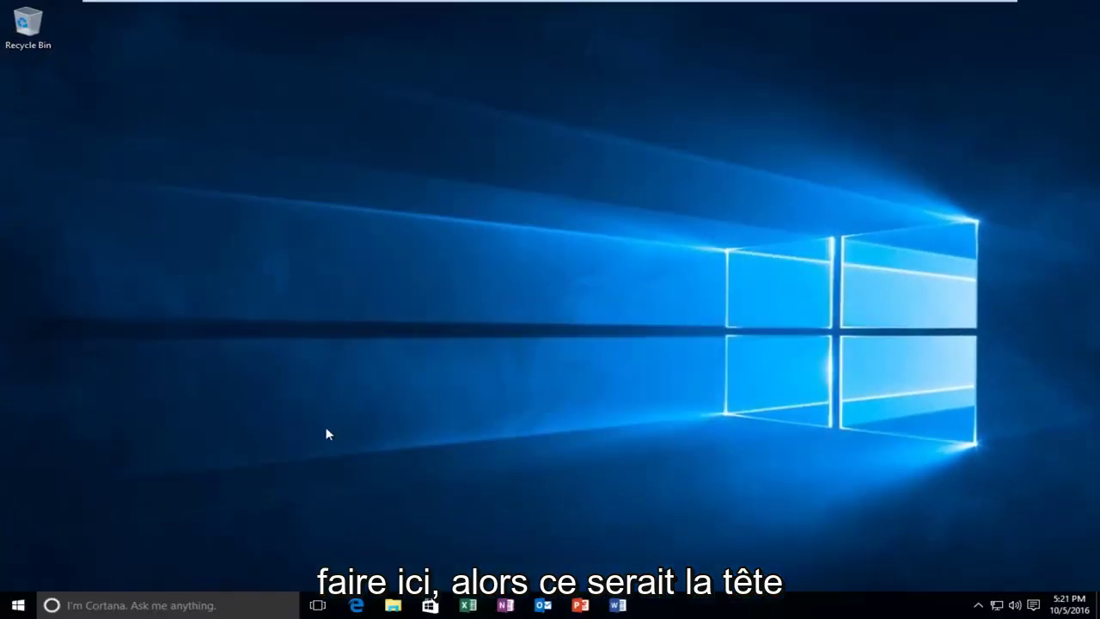
pyautogui.rightClick(19, 608)
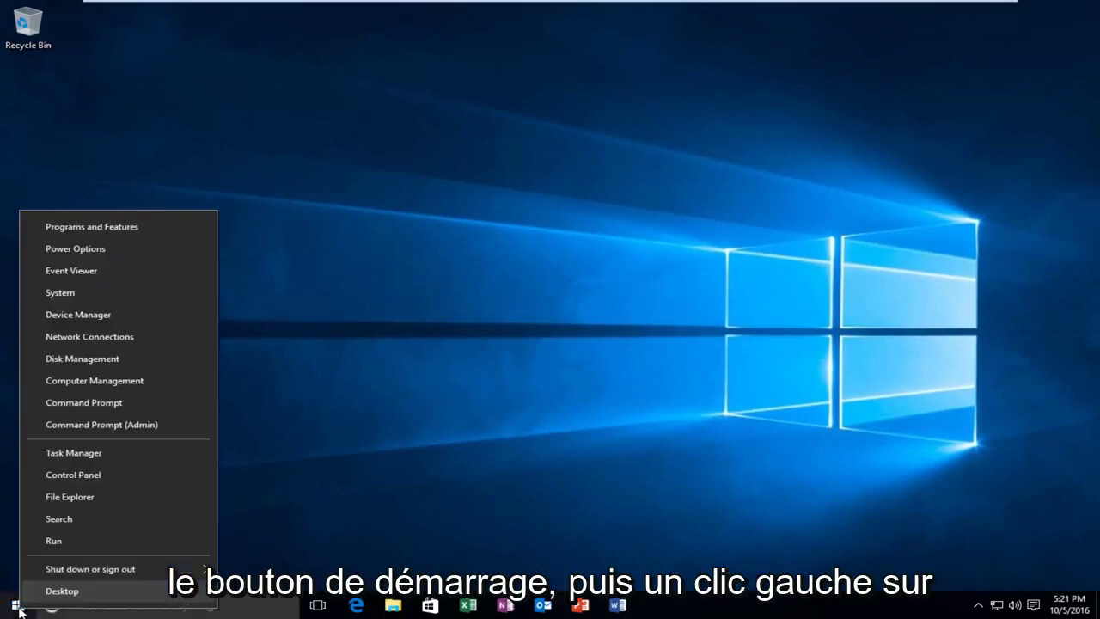
pyautogui.click(114, 425)
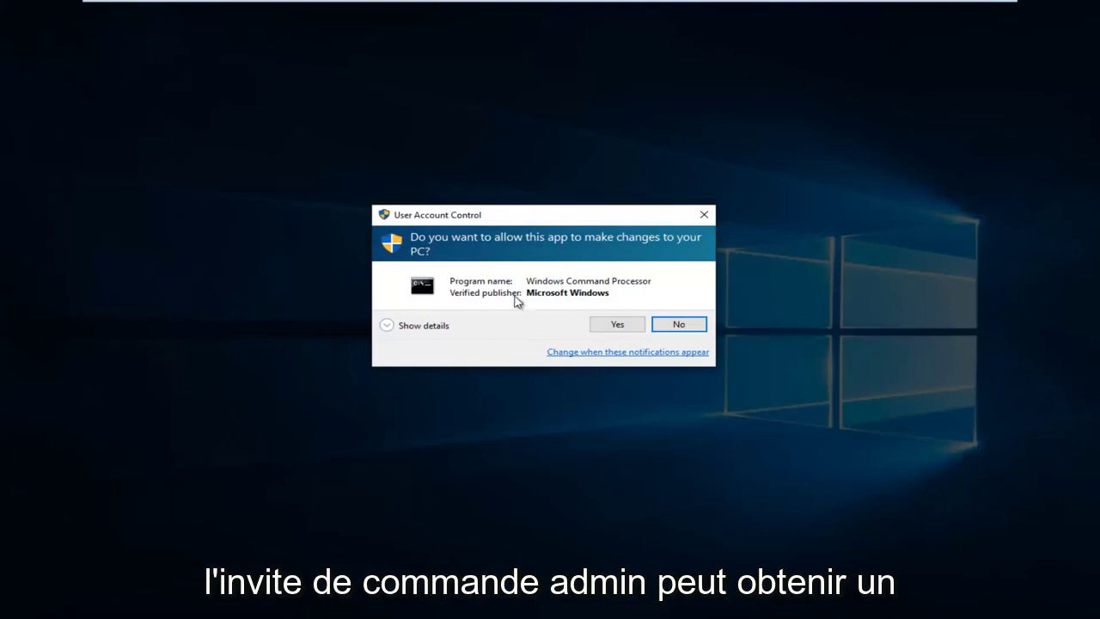
# Approve the UAC prompt and run 'ipconfig /flushdns' in the administrator Command Prompt
pyautogui.click(617, 324)
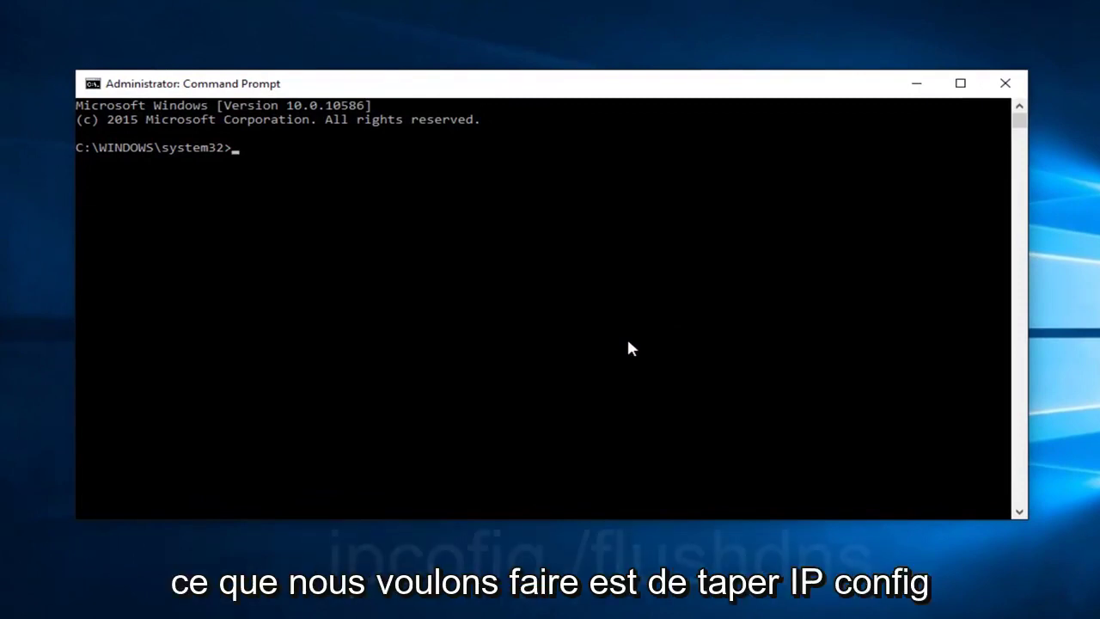
pyautogui.write('ipconfig')
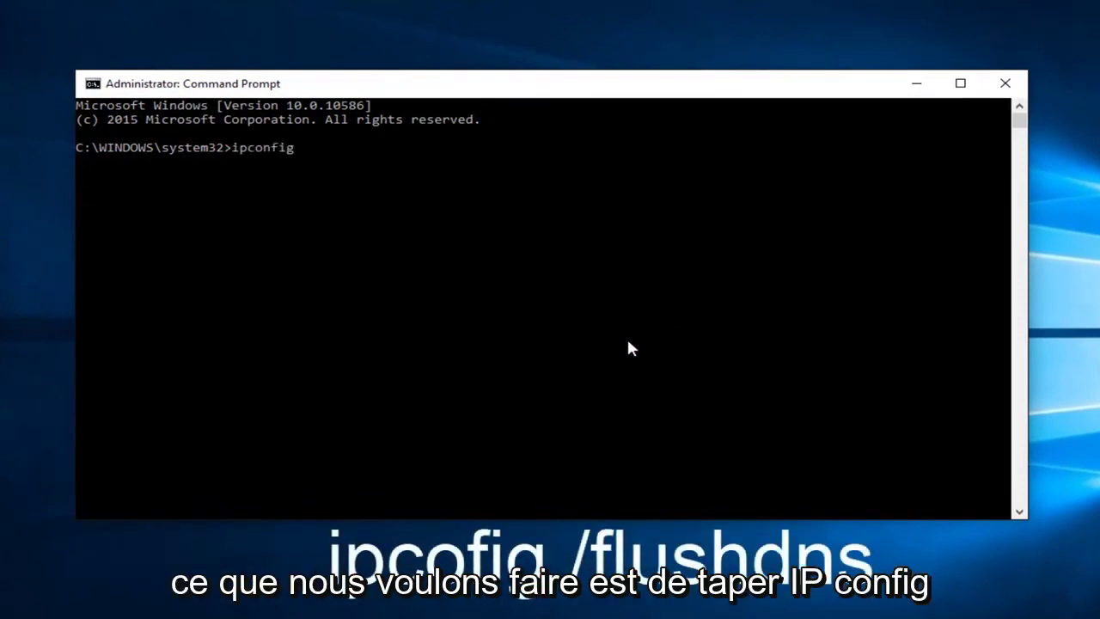
pyautogui.write(' /')
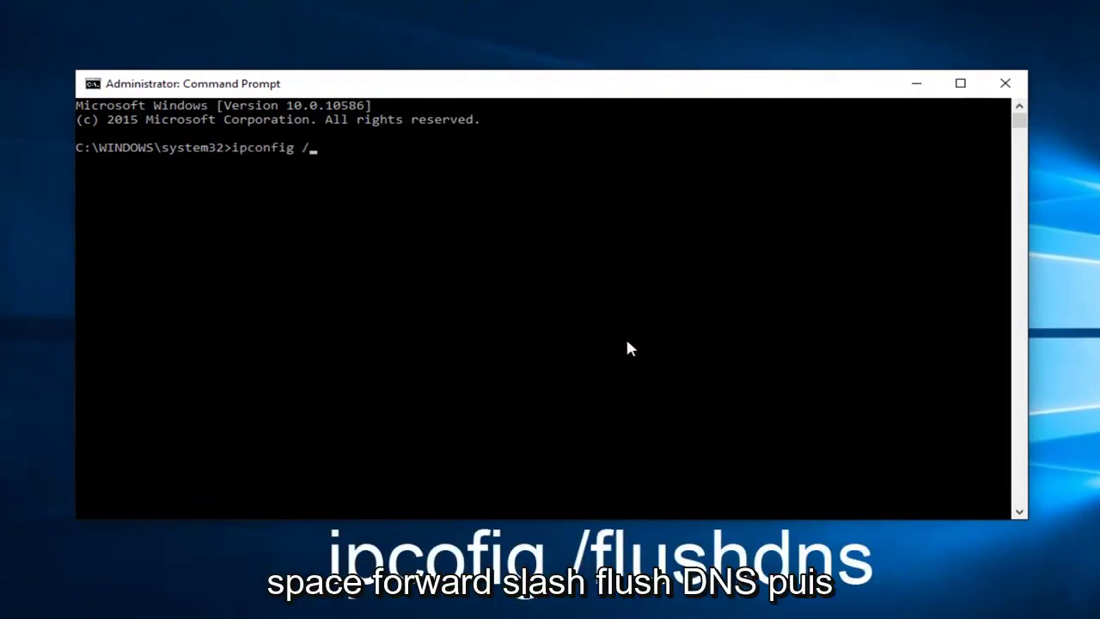
pyautogui.write('flushdns')
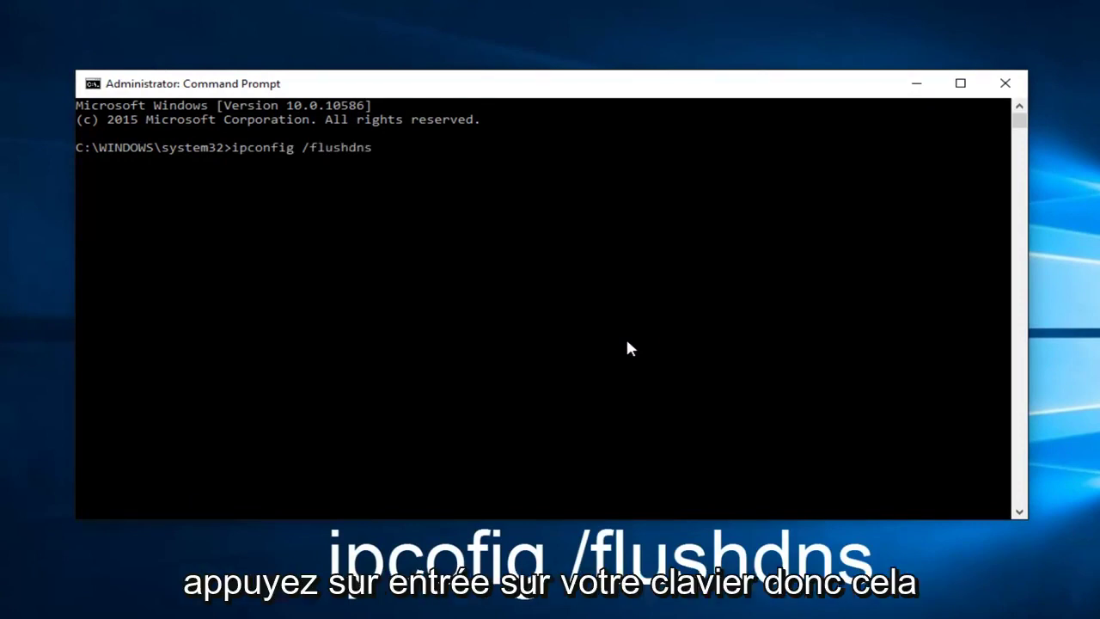
pyautogui.press('Return')
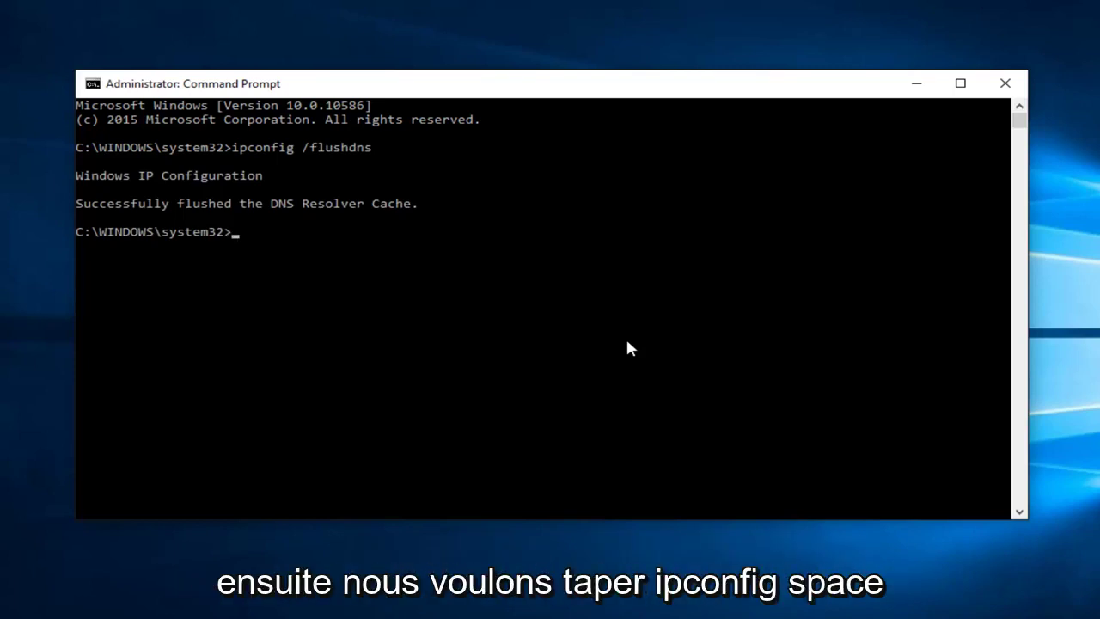
# Run 'ipconfig /renew' and scroll through the Ethernet0 and tunnel adapter output
pyautogui.write('ipconfig')
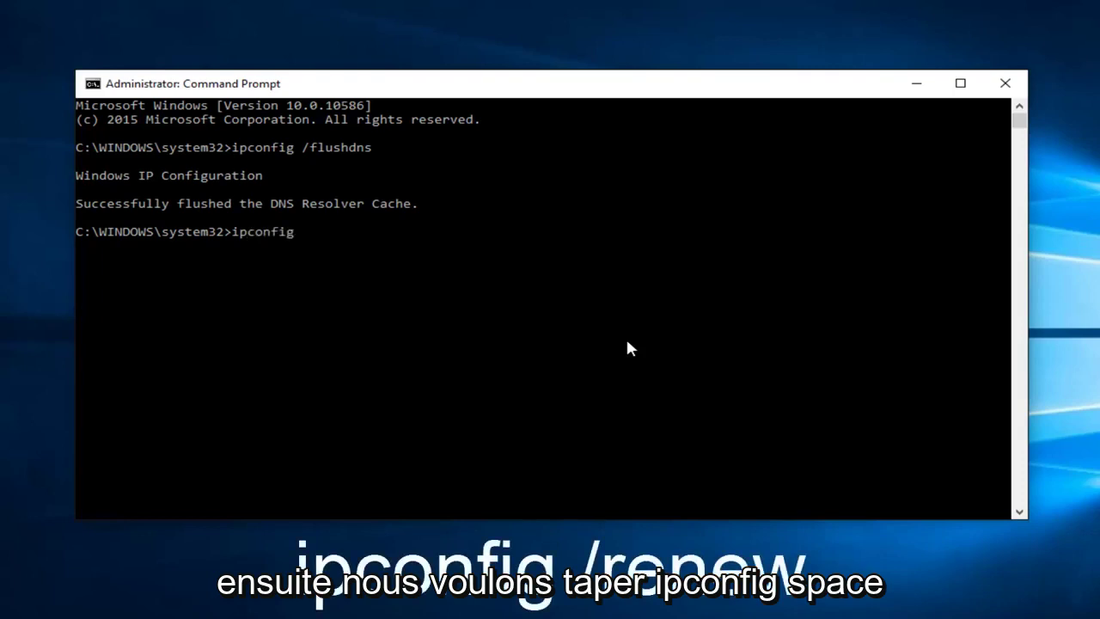
pyautogui.write(' /')
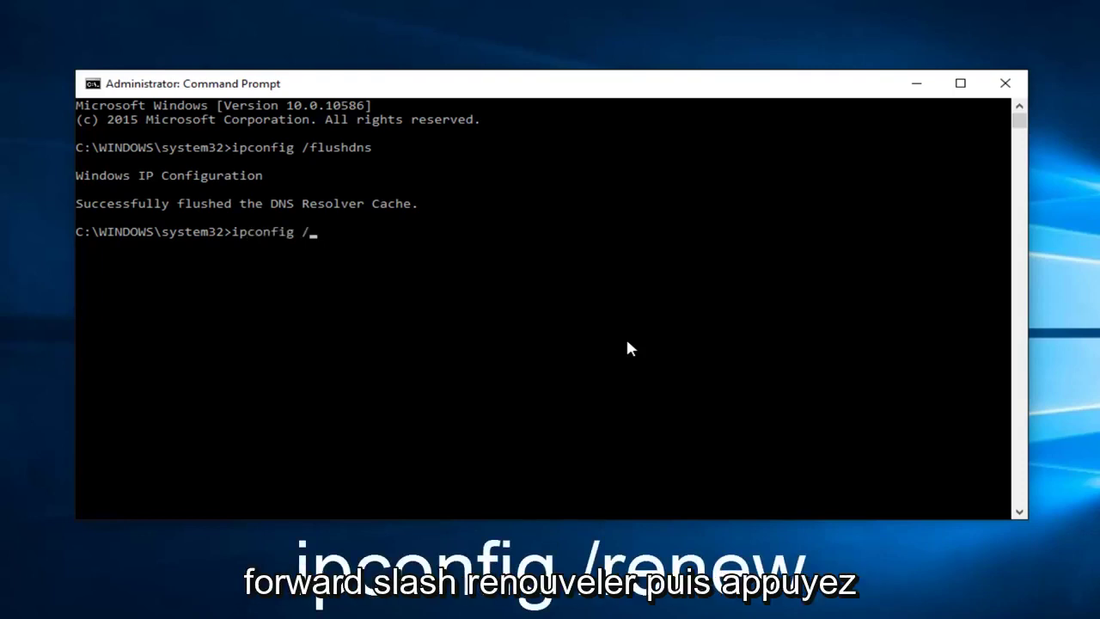
pyautogui.write('renew')
pyautogui.press('Return')
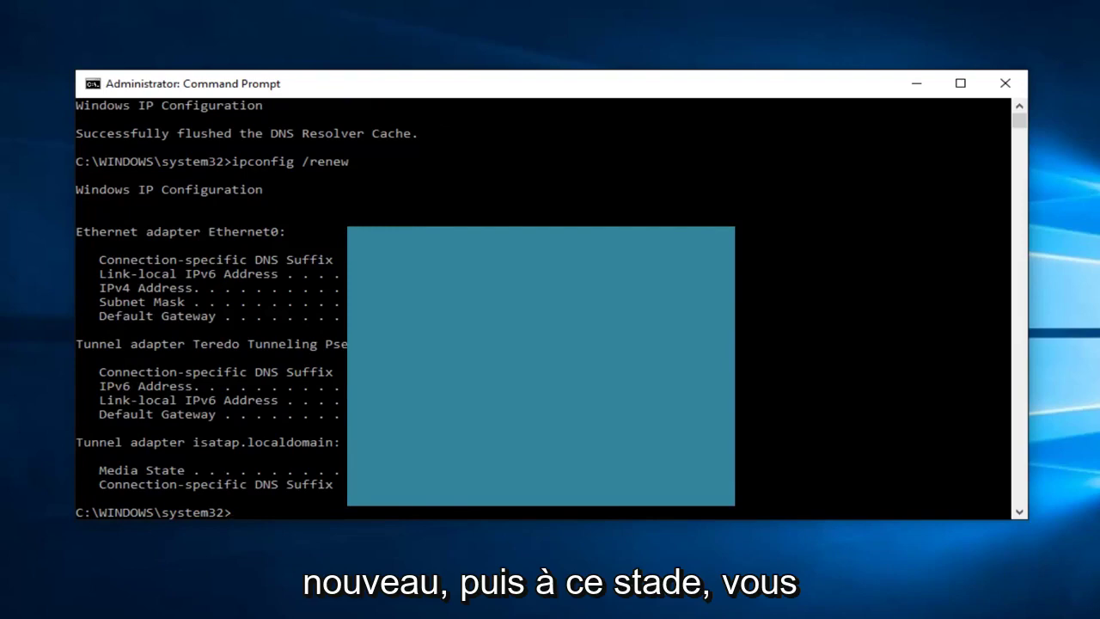
pyautogui.scroll(-5, 319, 408)
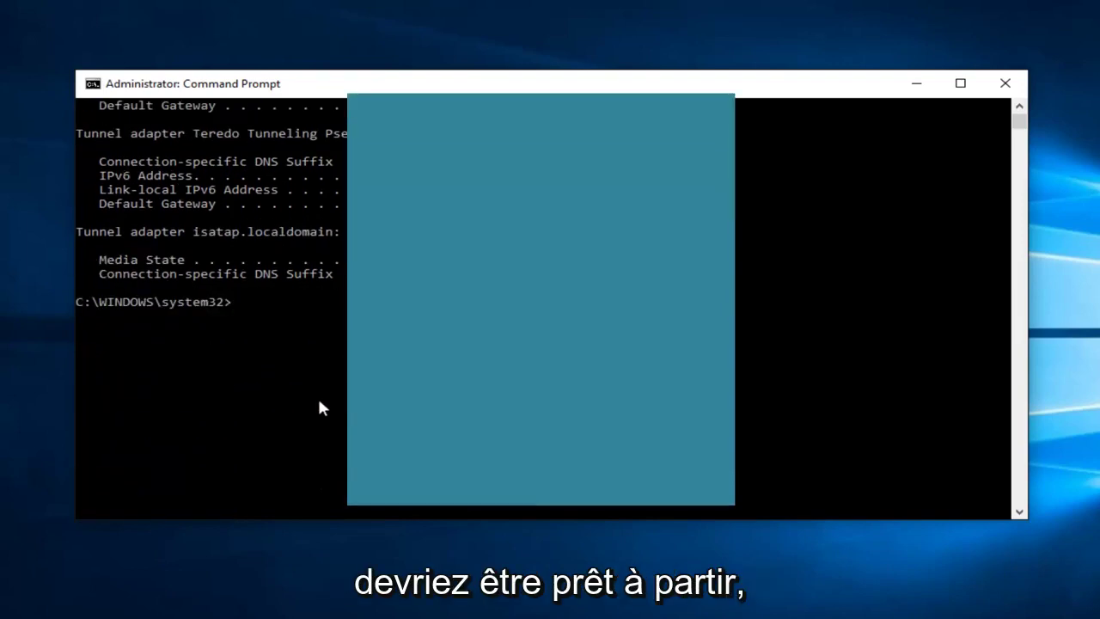
# Close the administrator Command Prompt window with its X button
pyautogui.click(1005, 84)
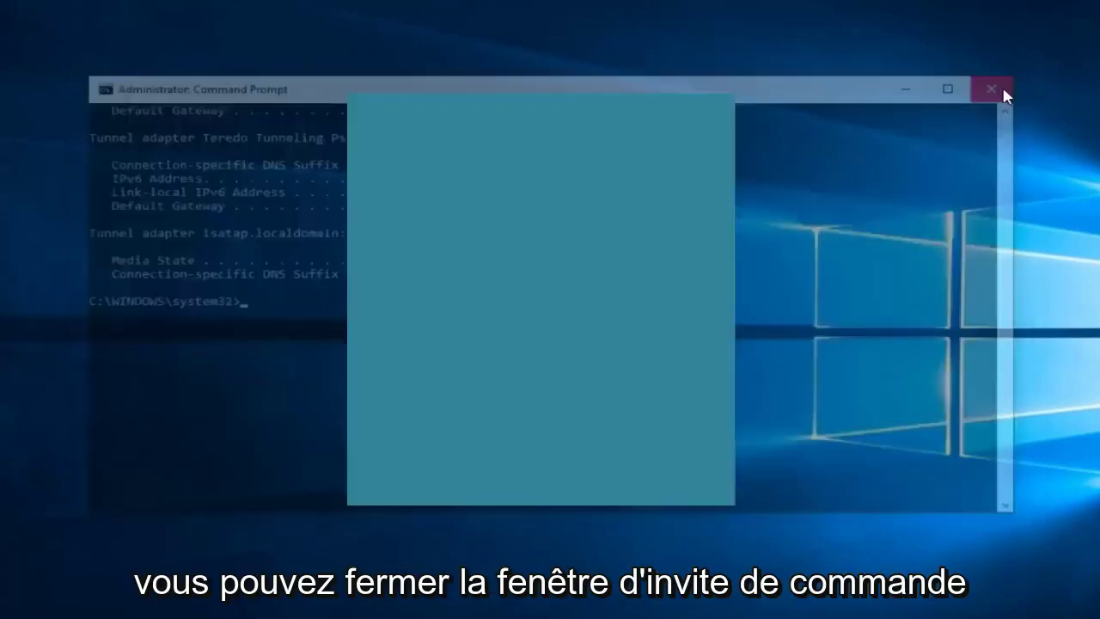